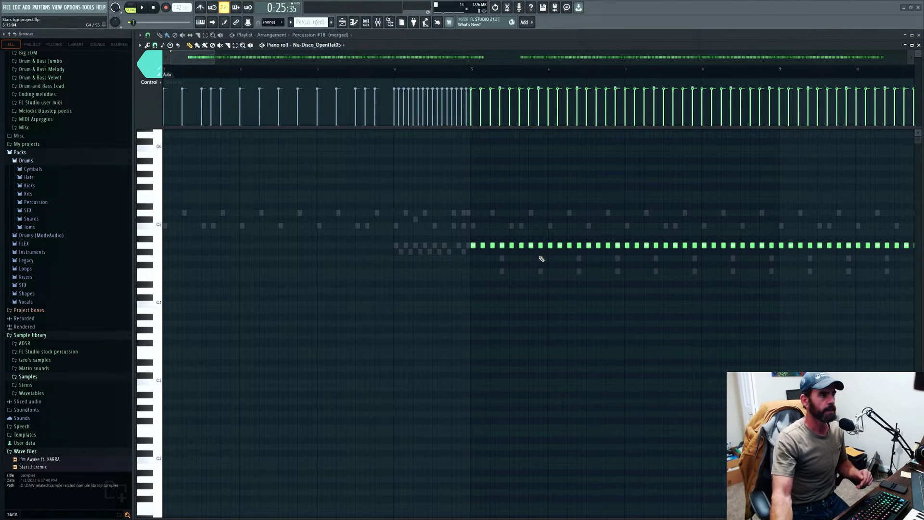
# Step: Set the Nu-Disco_OpenHat05 program (row 004) Output to 008 in DirectWave's Multi Bank, then open the mixer
pyautogui.press('F7')
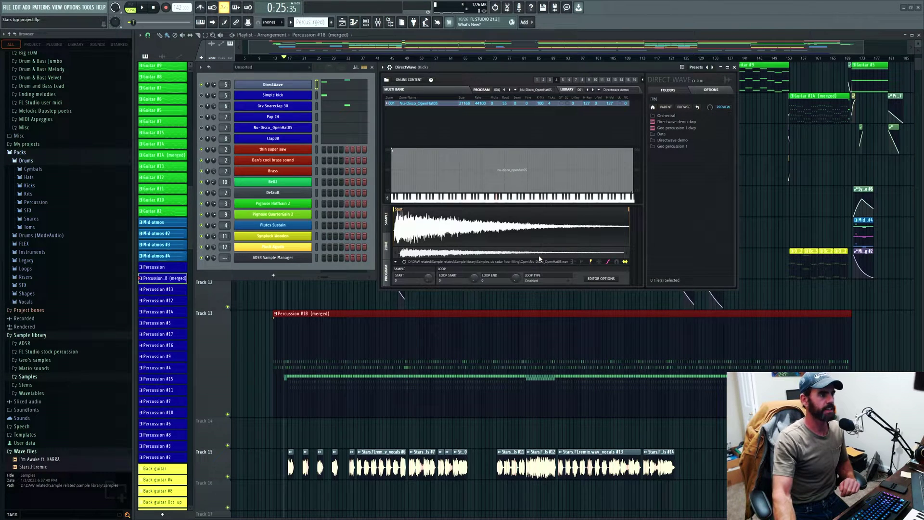
pyautogui.click(444, 92)
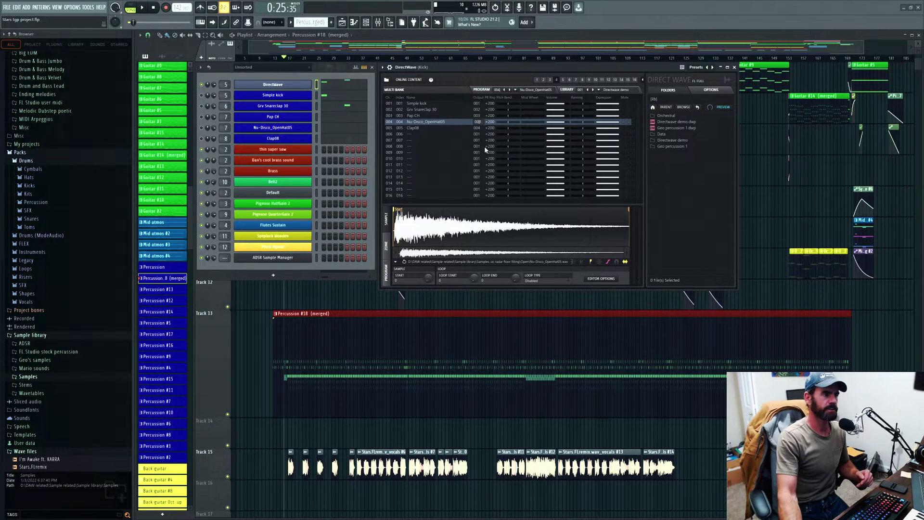
pyautogui.write('8')
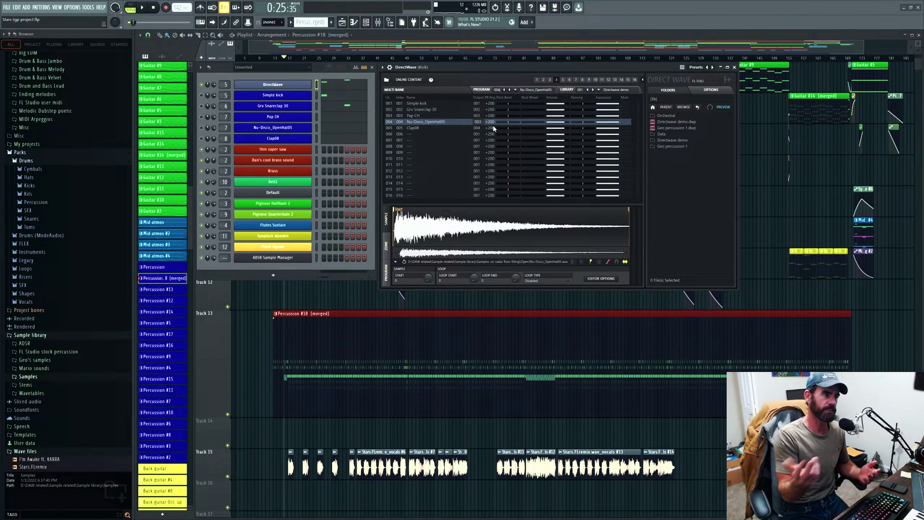
pyautogui.press('F9')
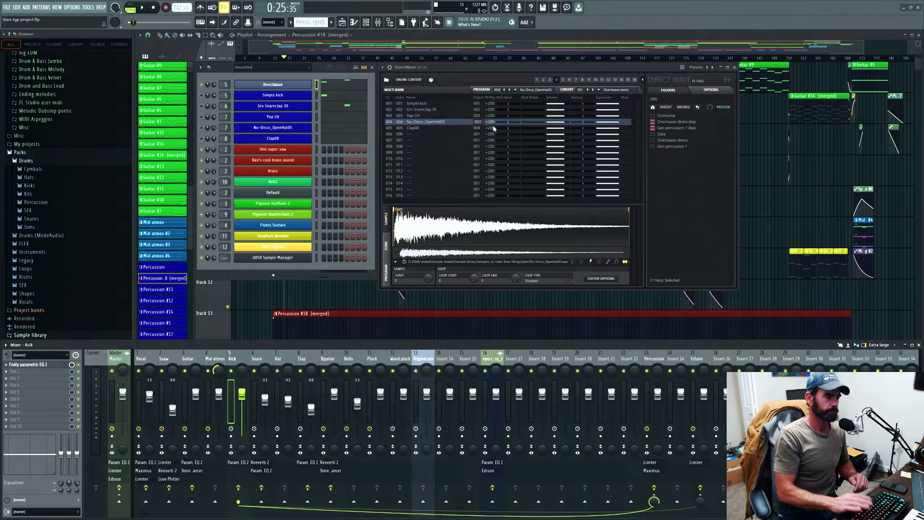
pyautogui.press('space')
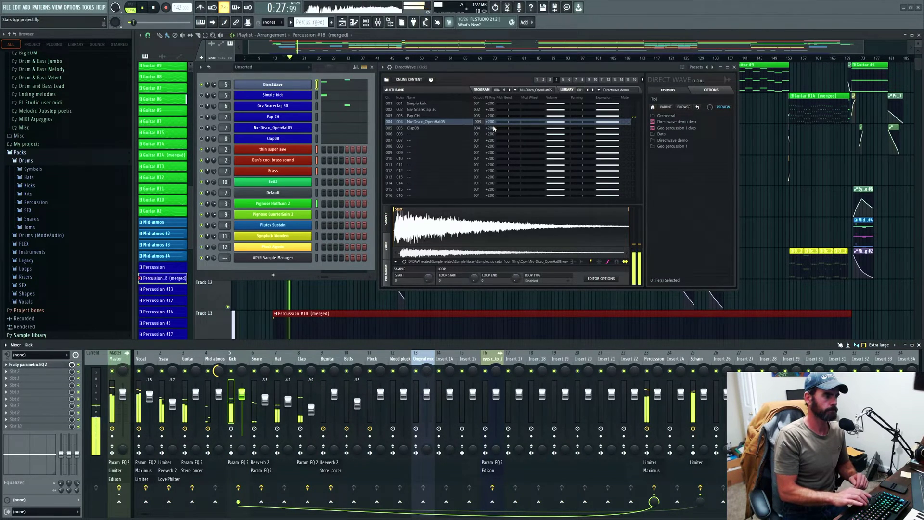
pyautogui.press('space')
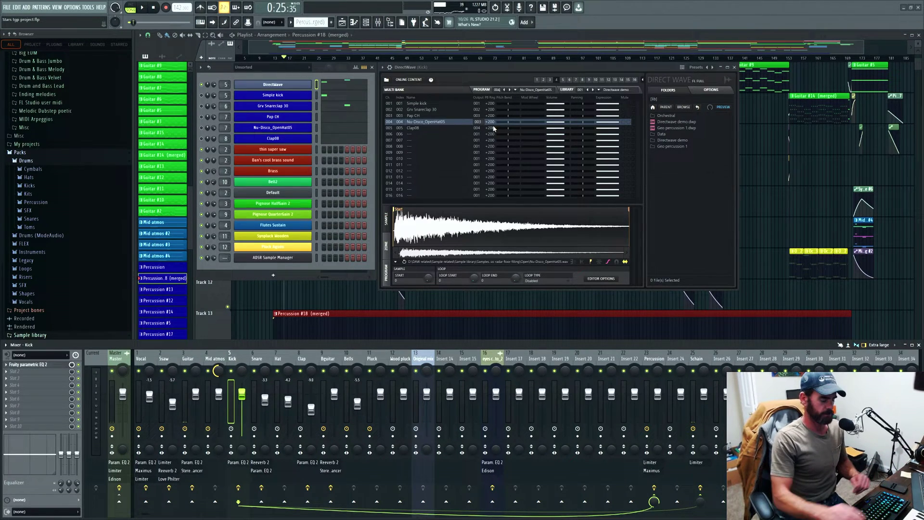
# Step: Open the piano roll and switch its channel to Nu-Disco_OpenHat05
pyautogui.press('F7')
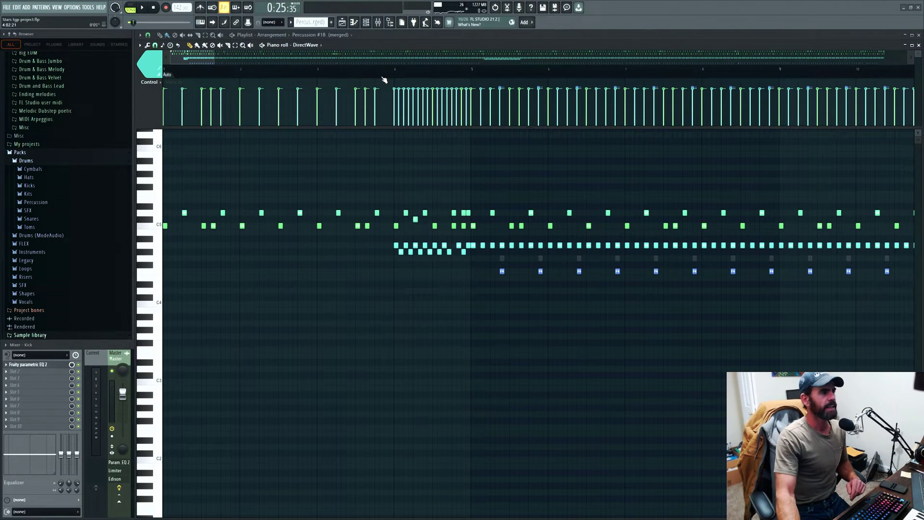
pyautogui.click(321, 46)
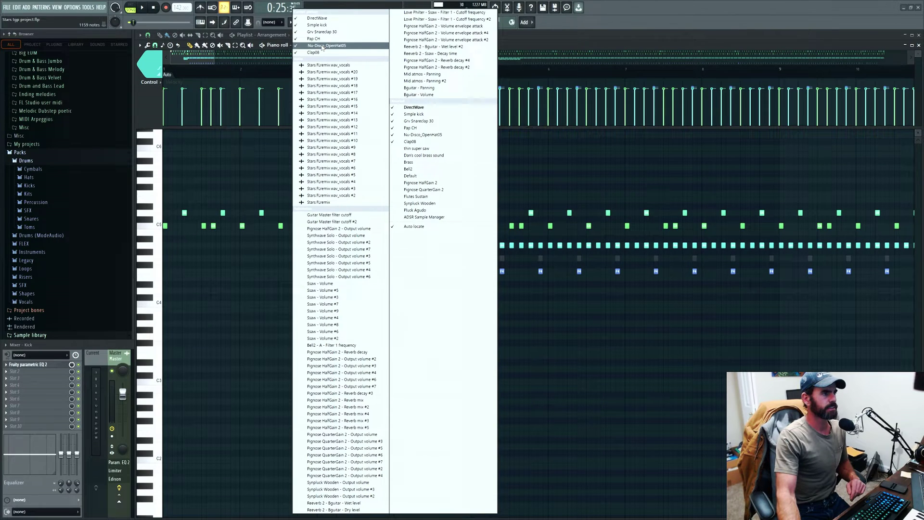
pyautogui.click(323, 46)
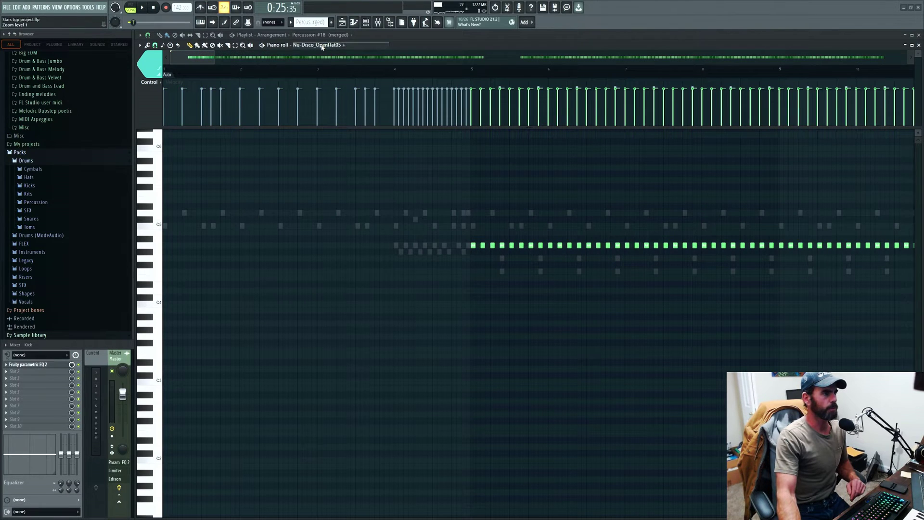
# Step: Select all Nu-Disco_OpenHat05 notes on the open hat key row
pyautogui.click(162, 247)
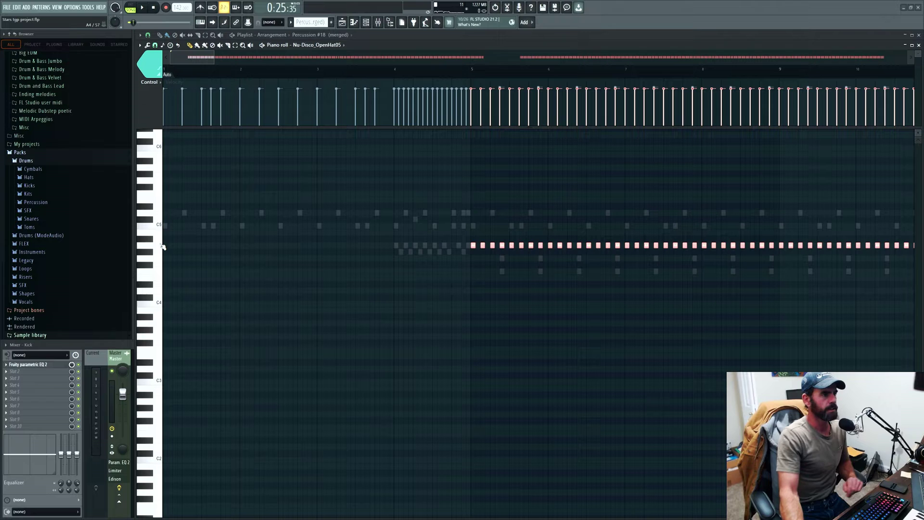
# Step: Switch the piano roll's channel back to DirectWave and paste in the copied open hat notes
pyautogui.click(345, 46)
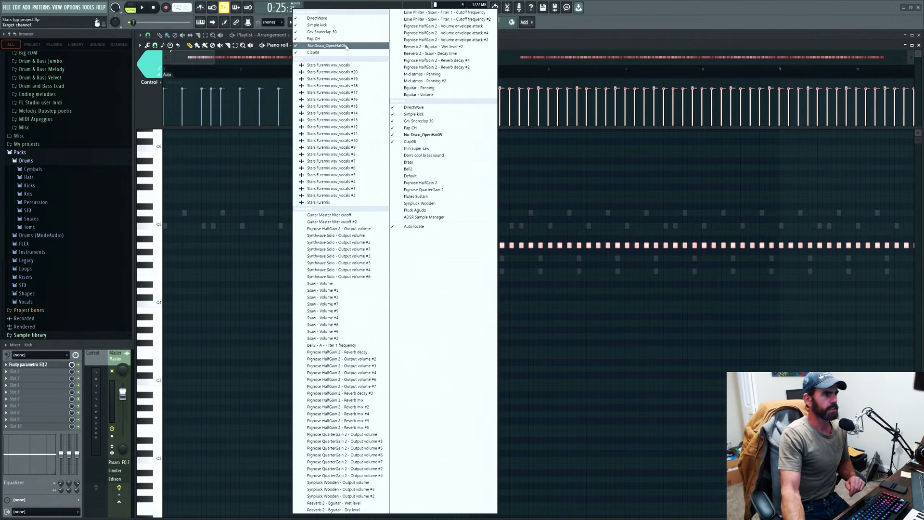
pyautogui.click(336, 19)
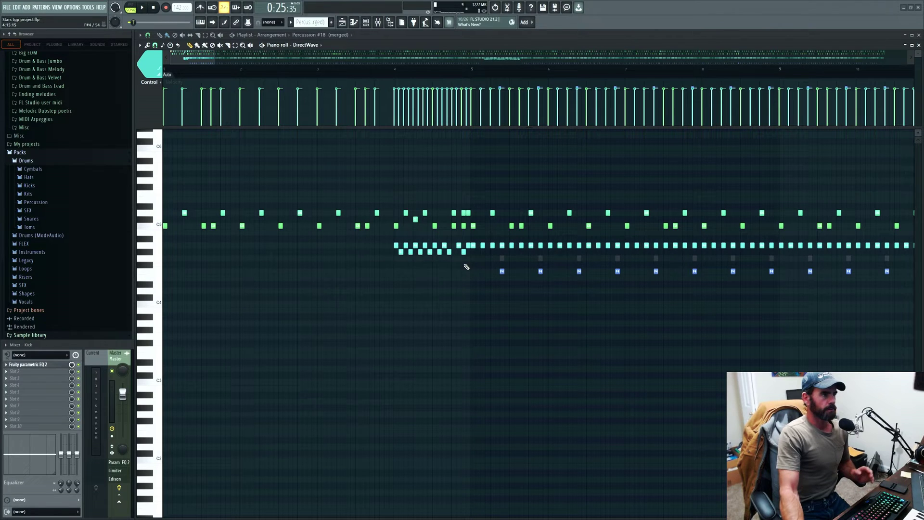
pyautogui.click(322, 45)
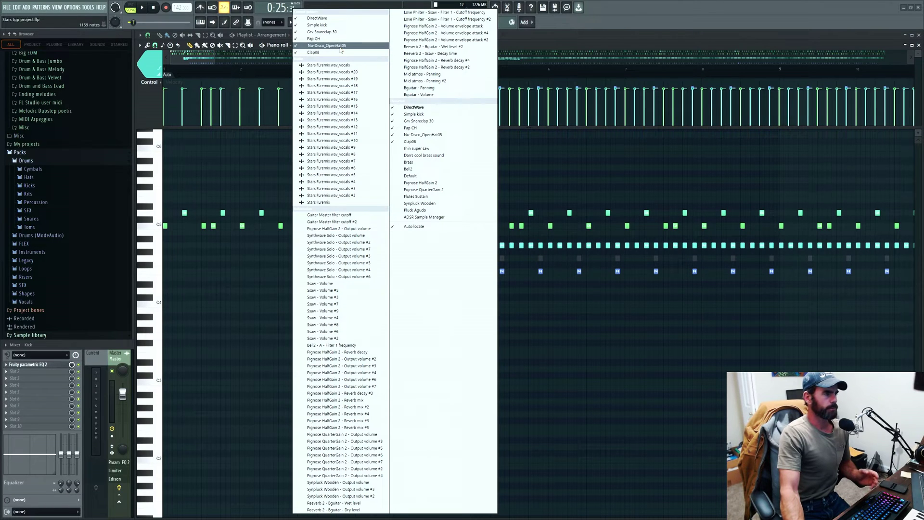
pyautogui.click(328, 19)
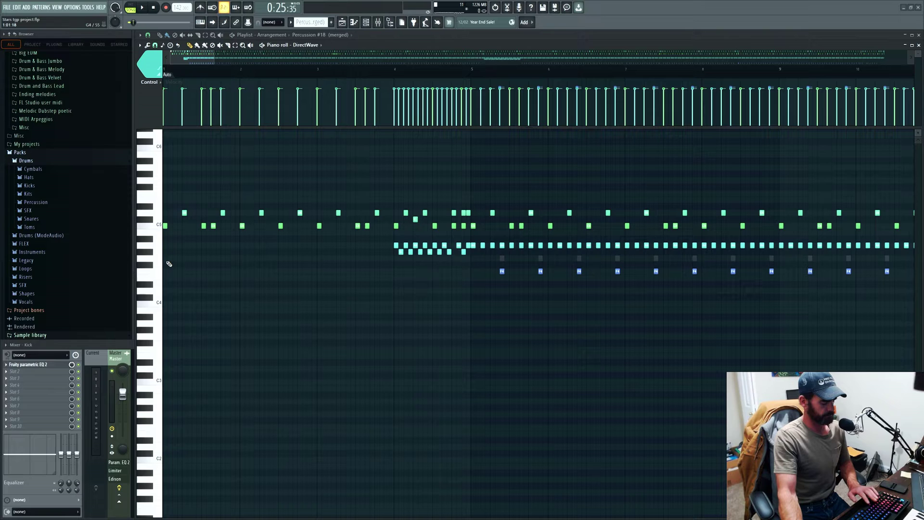
pyautogui.hotkey('ctrl', 'v')
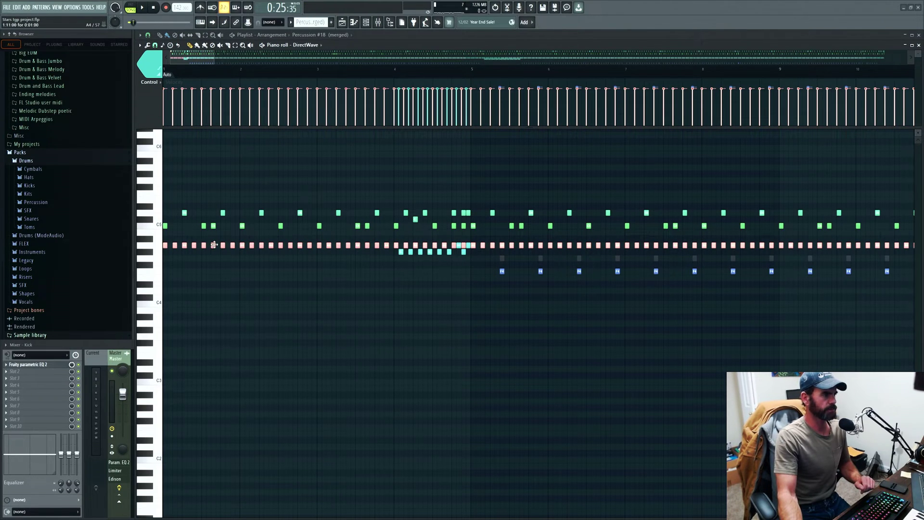
# Step: Drag the pasted notes one semitone lower and later so they start at bar 5
pyautogui.moveTo(214, 245); pyautogui.dragTo(516, 254)
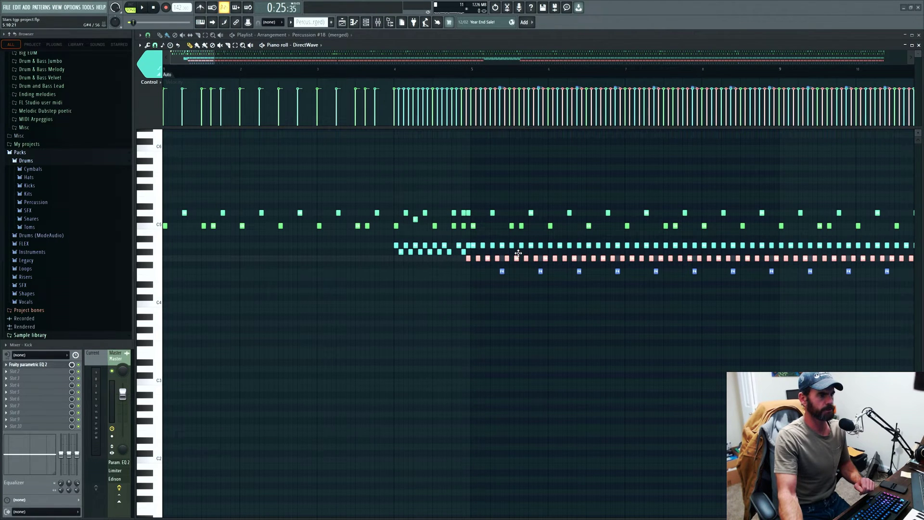
pyautogui.moveTo(517, 253); pyautogui.dragTo(524, 252)
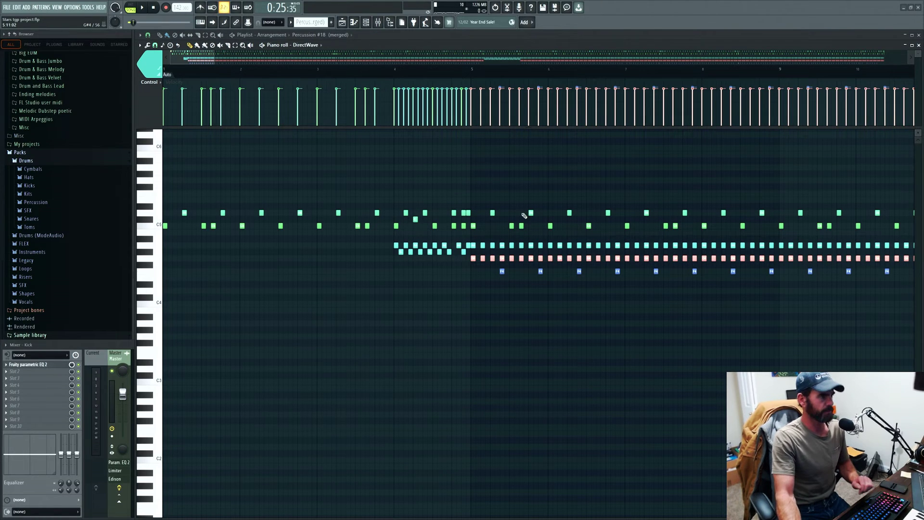
# Step: Choose DirectWave from the piano roll's title-bar channel list
pyautogui.click(321, 46)
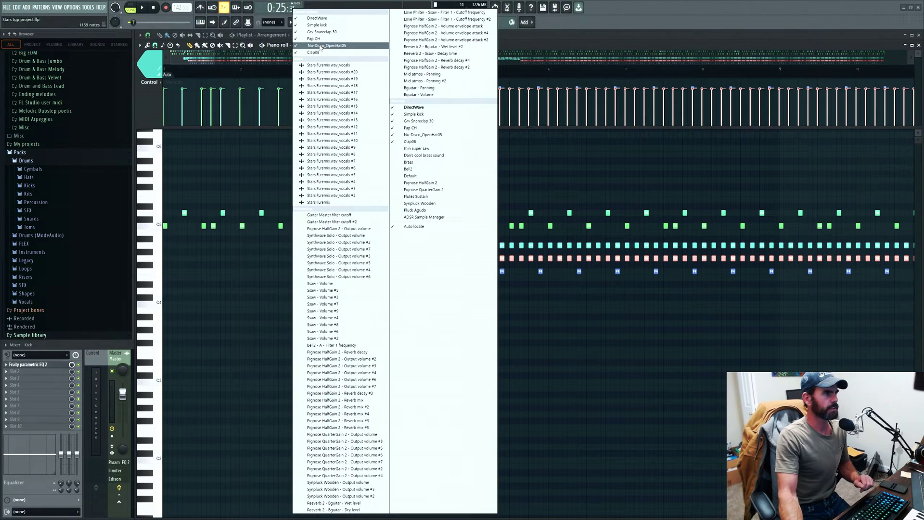
pyautogui.click(321, 46)
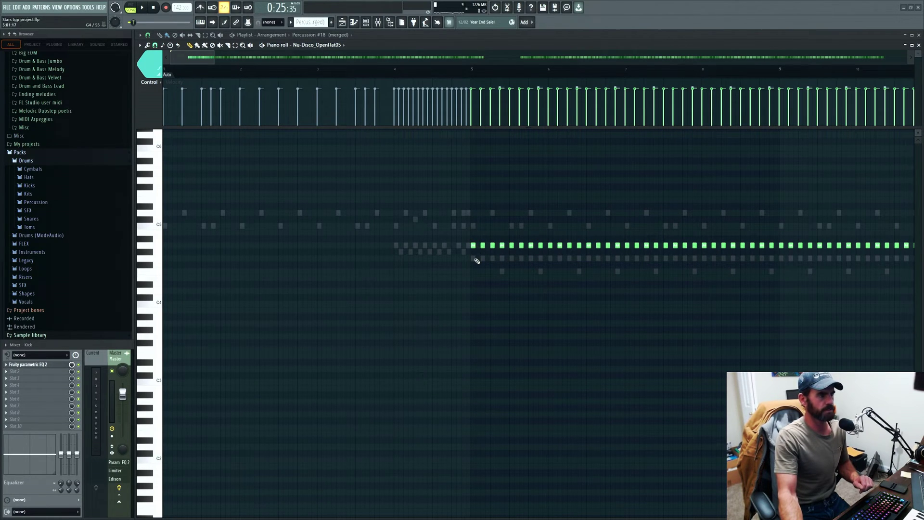
pyautogui.click(336, 44)
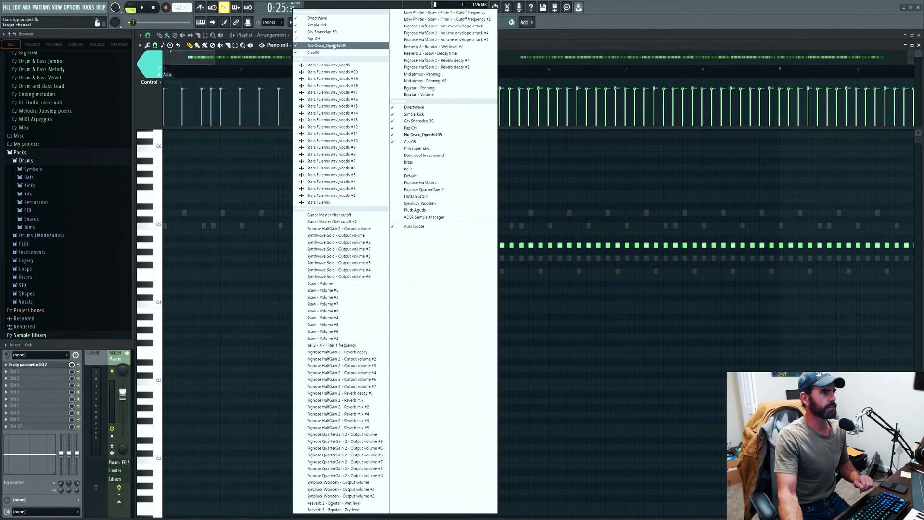
pyautogui.click(335, 30)
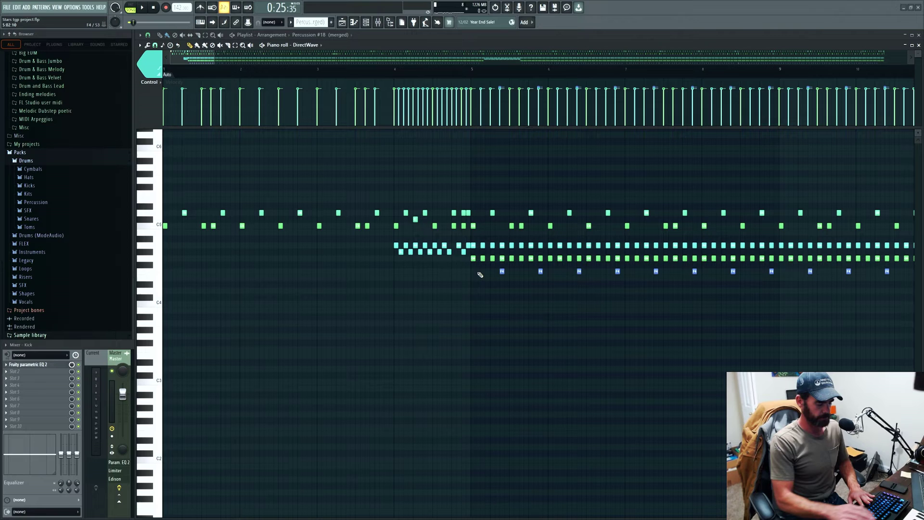
# Step: Show and hide the Channel Rack, then play and stop the merged percussion pattern
pyautogui.press('F6')
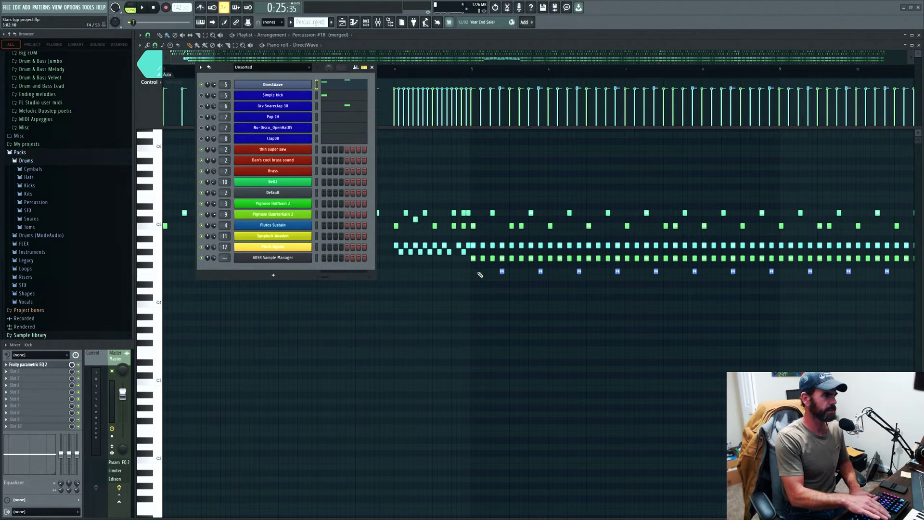
pyautogui.press('F6')
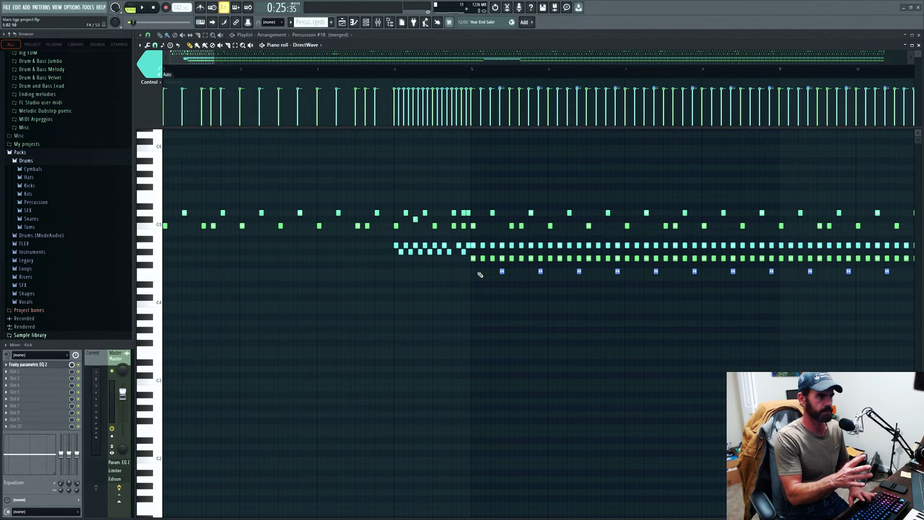
pyautogui.press('space')
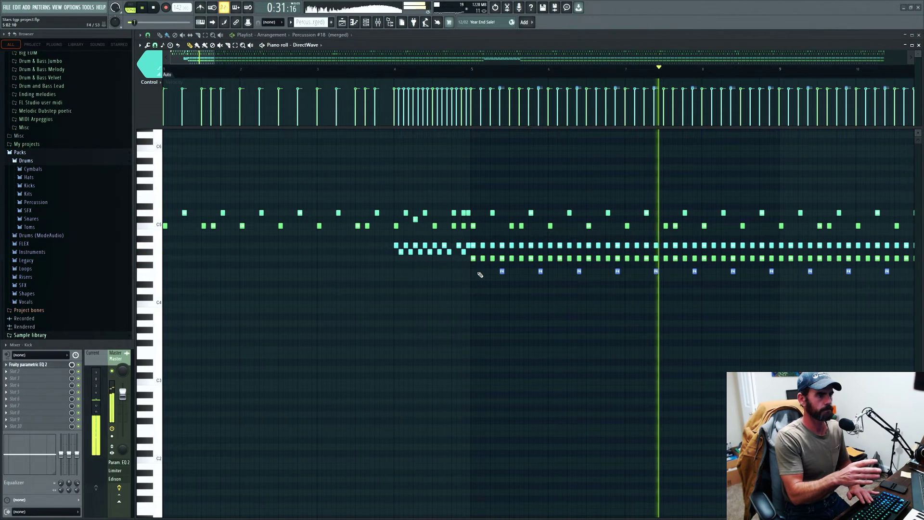
pyautogui.press('space')
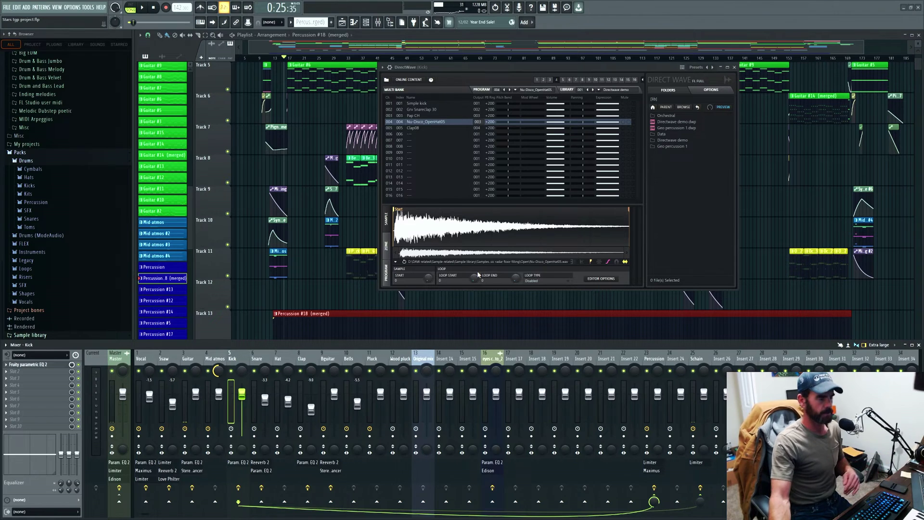
# Step: Open the DirectWave piano roll and select every open hat note in the G4 row
pyautogui.press('F7')
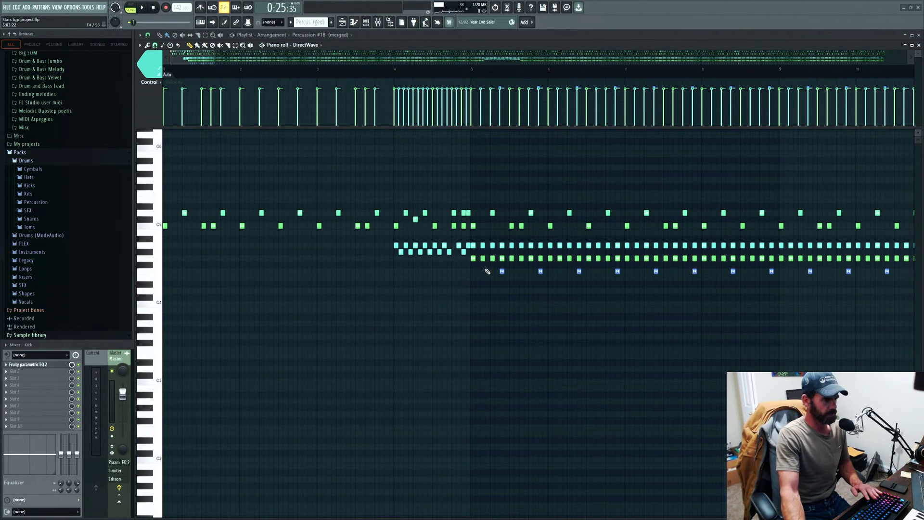
pyautogui.click(163, 259)
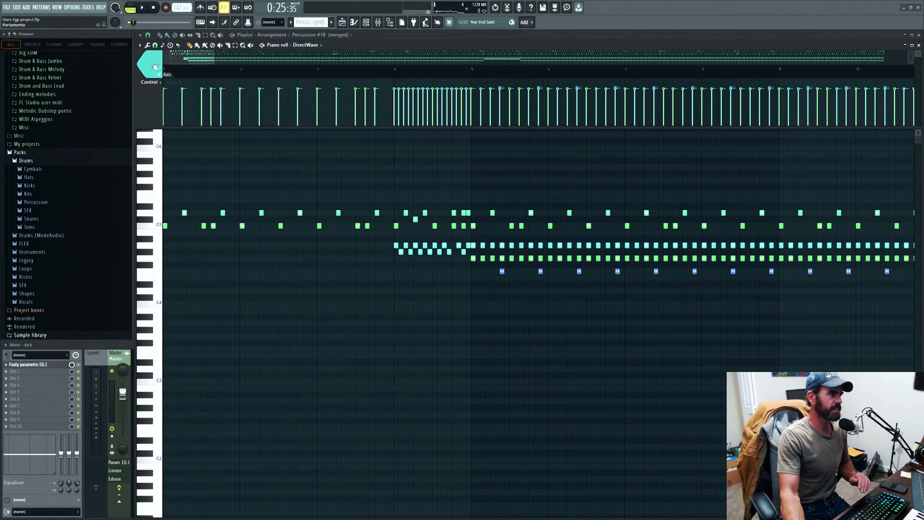
# Step: Pick colour group 4, reselect the G4 row notes, and bring up the piano roll's Options editing menu
pyautogui.click(147, 65)
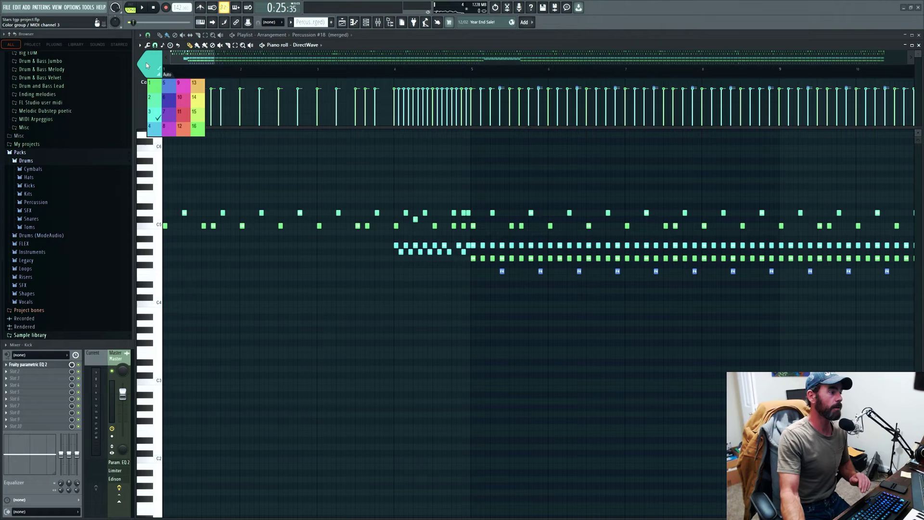
pyautogui.click(156, 132)
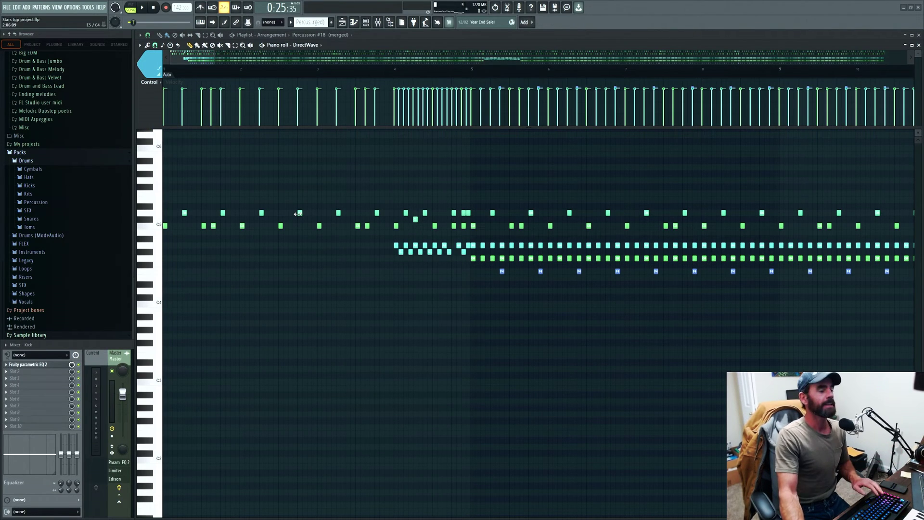
pyautogui.click(163, 260)
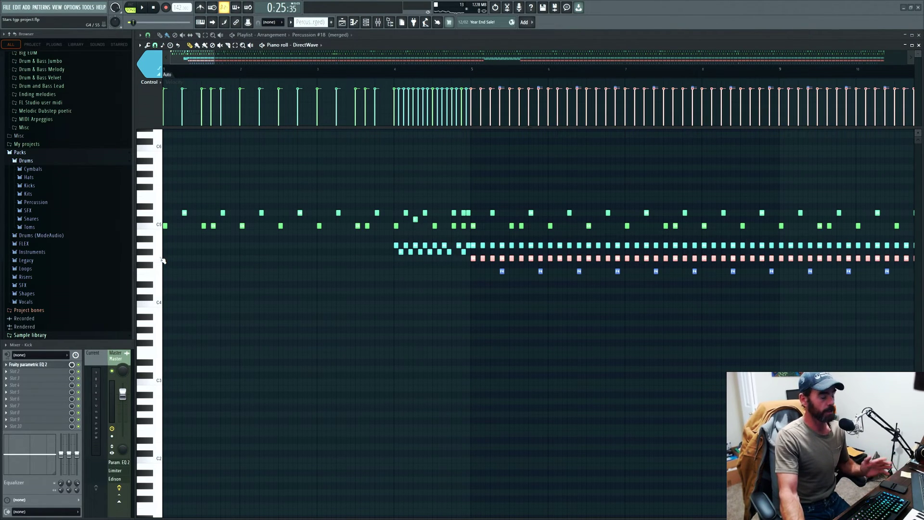
pyautogui.click(139, 45)
pyautogui.moveTo(174, 63)
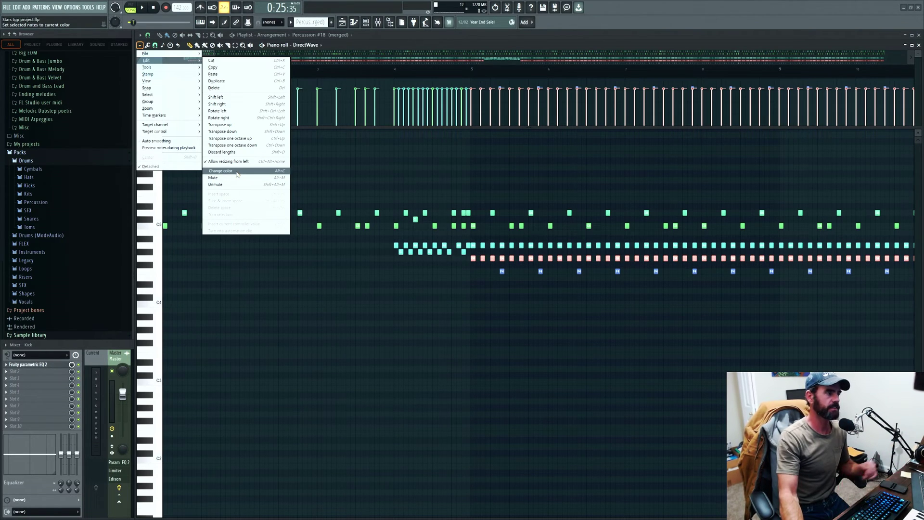
# Step: Apply colour group 4 to the G4 notes, play and stop the pattern, then close the piano roll
pyautogui.click(237, 173)
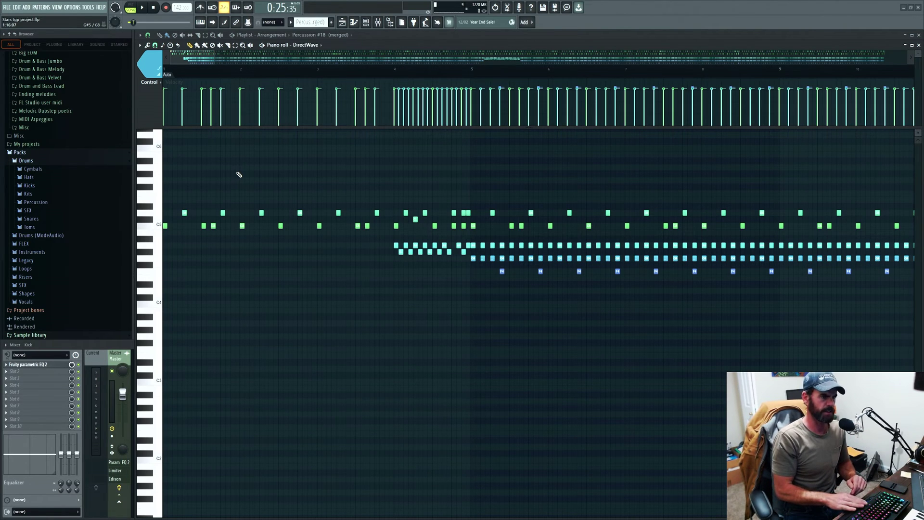
pyautogui.press('space')
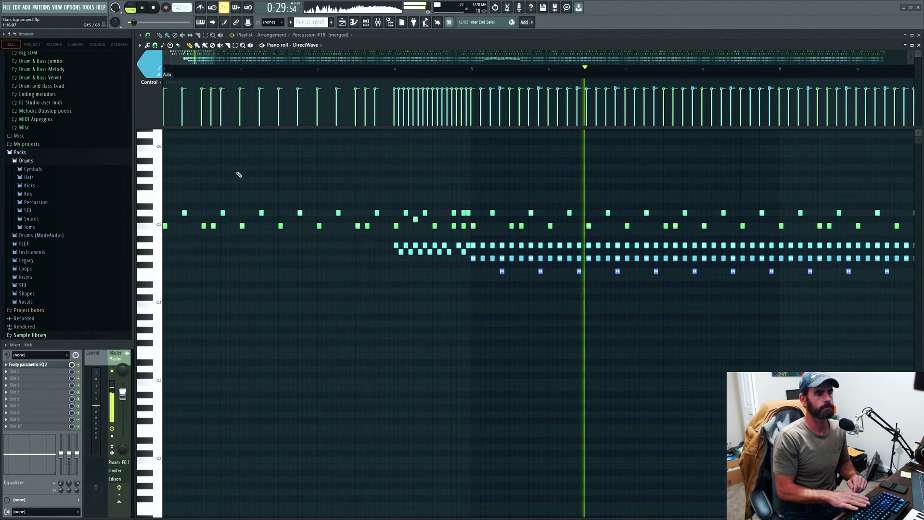
pyautogui.press('space')
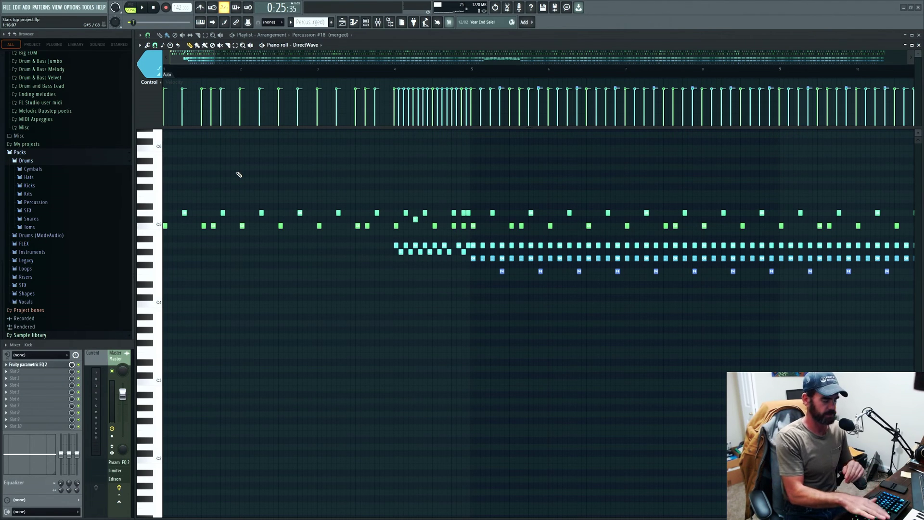
pyautogui.press('F7')
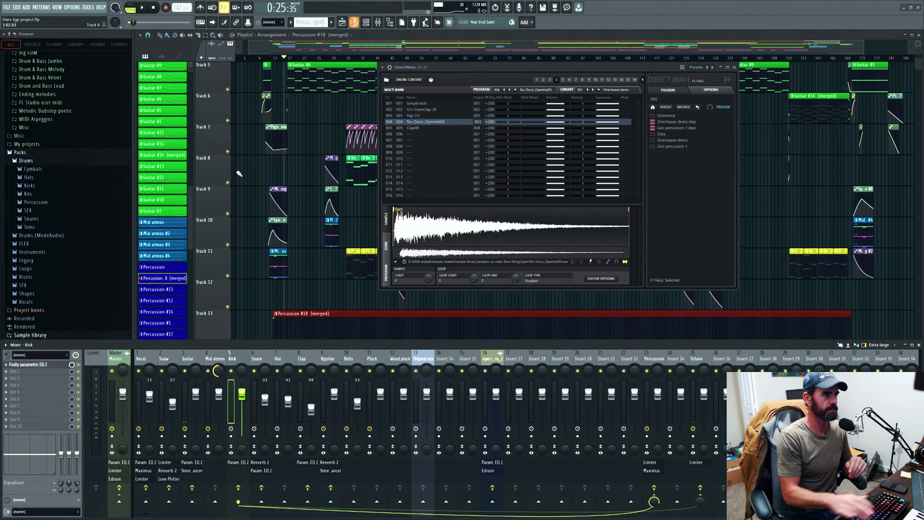
# Step: Select the 001 Simple kick program in DirectWave's Multi Bank and show its zone settings
pyautogui.click(417, 104)
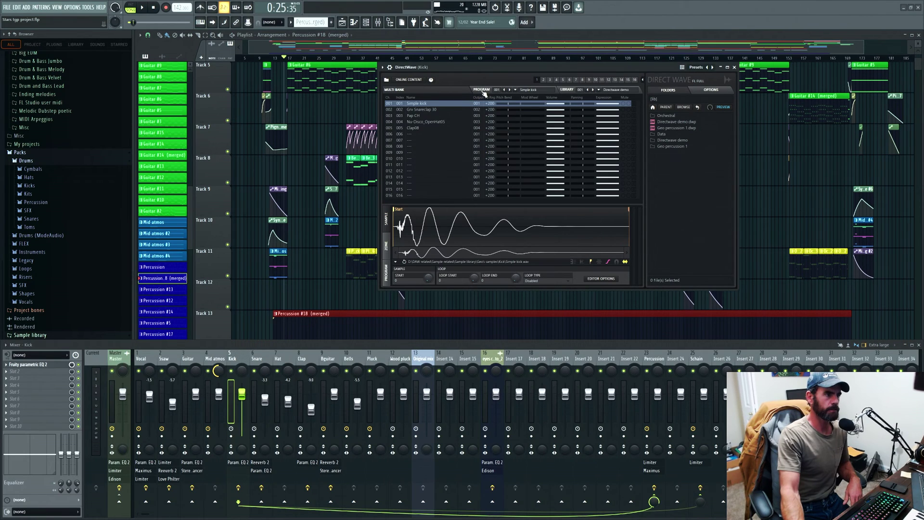
pyautogui.click(482, 91)
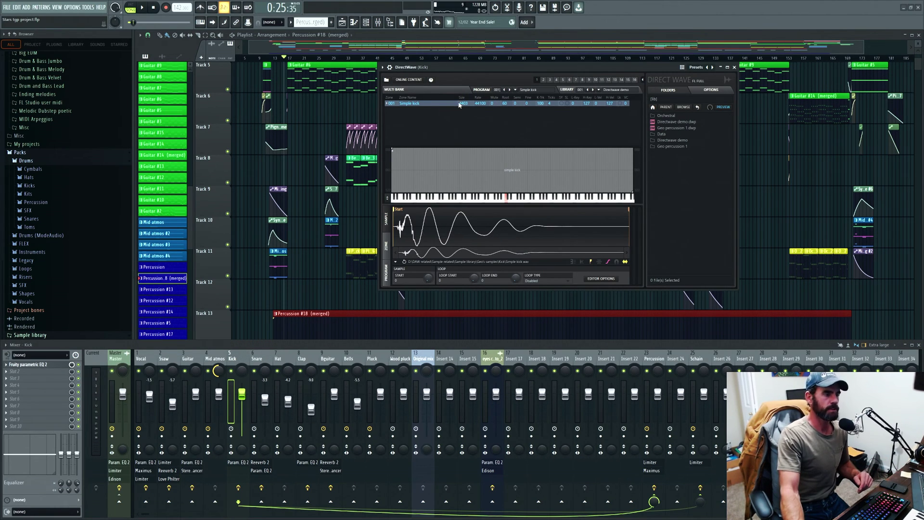
# Step: Reopen the Percussion #18 DirectWave piano roll with F7 to view the merged open hat notes
pyautogui.press('F7')
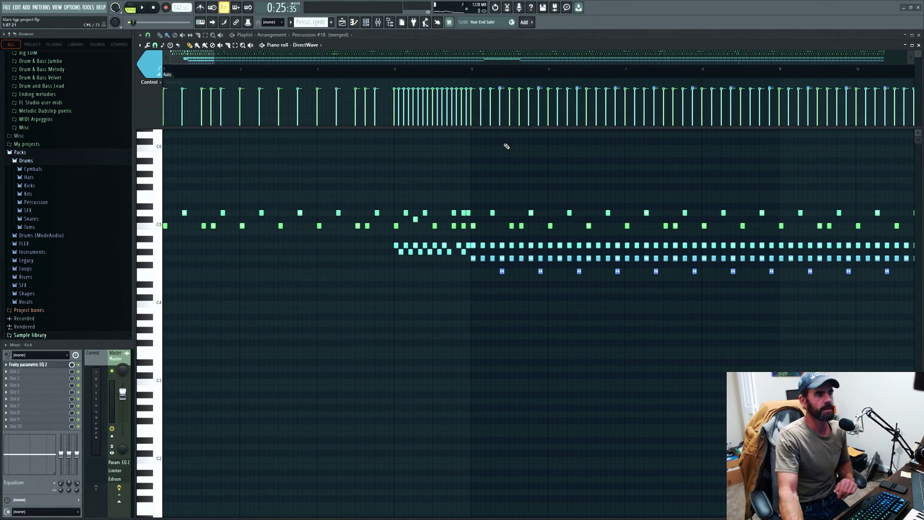